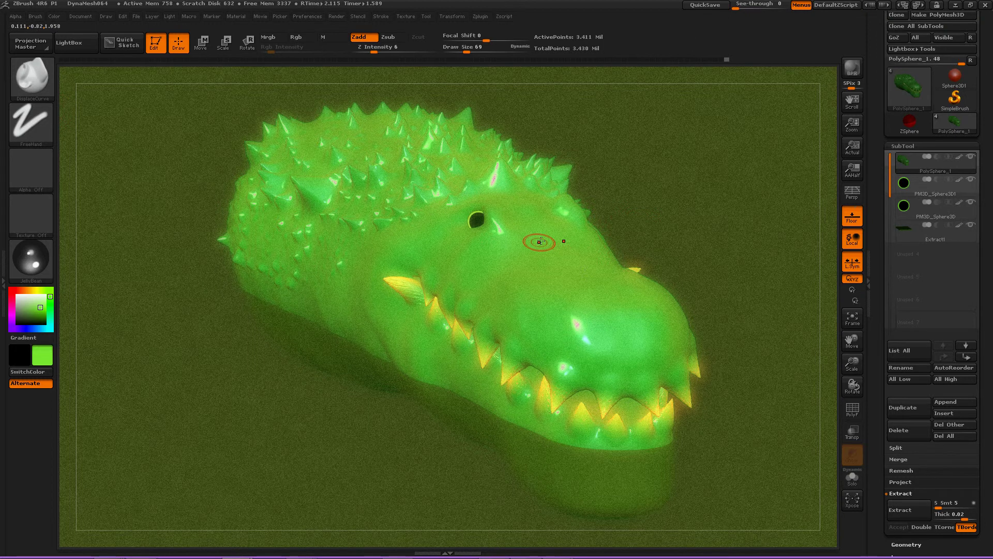
Step: Leave the BPR render and raise a DisplaceCurve ridge along the snout, end bent toward the eye
click(247, 402)
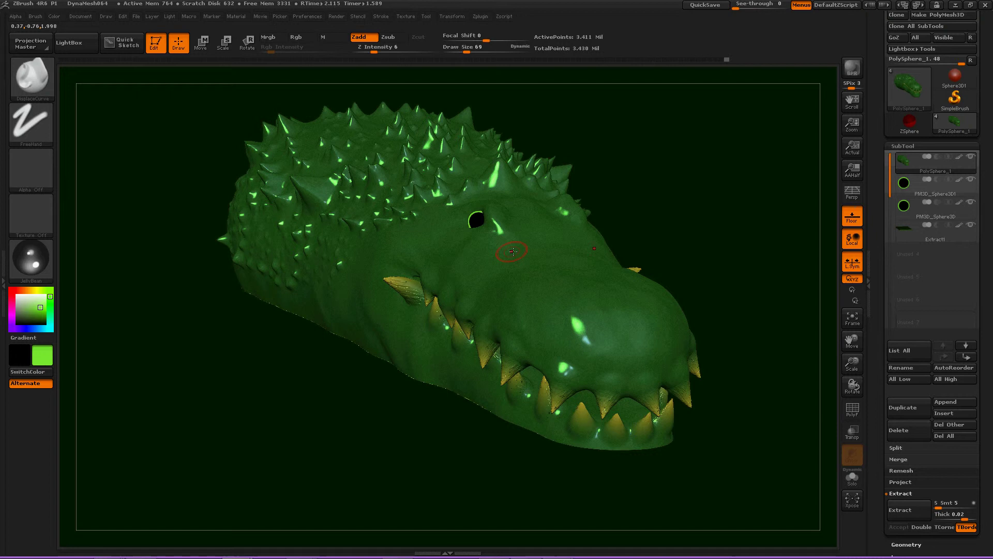
drag(513, 256, 580, 323)
drag(579, 320, 583, 322)
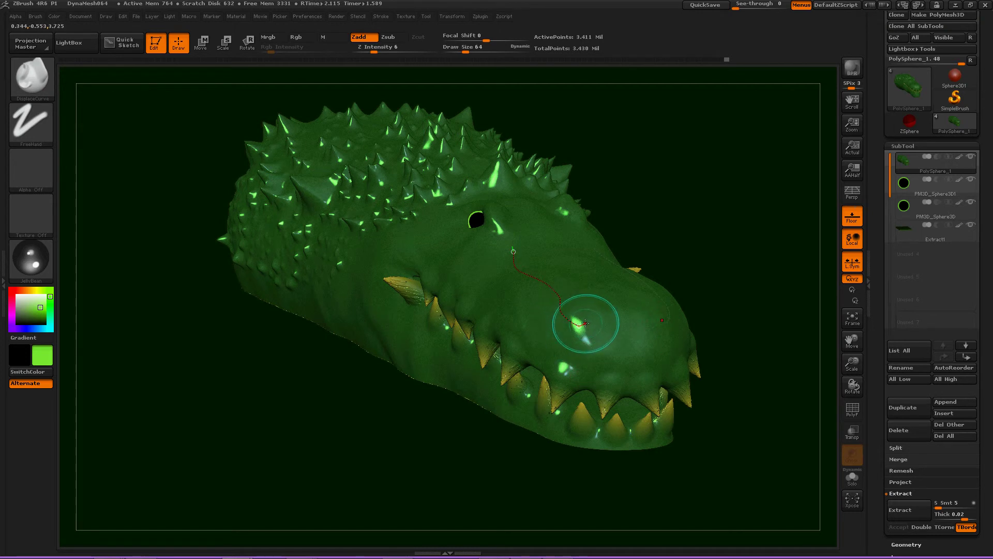
drag(584, 322, 573, 294)
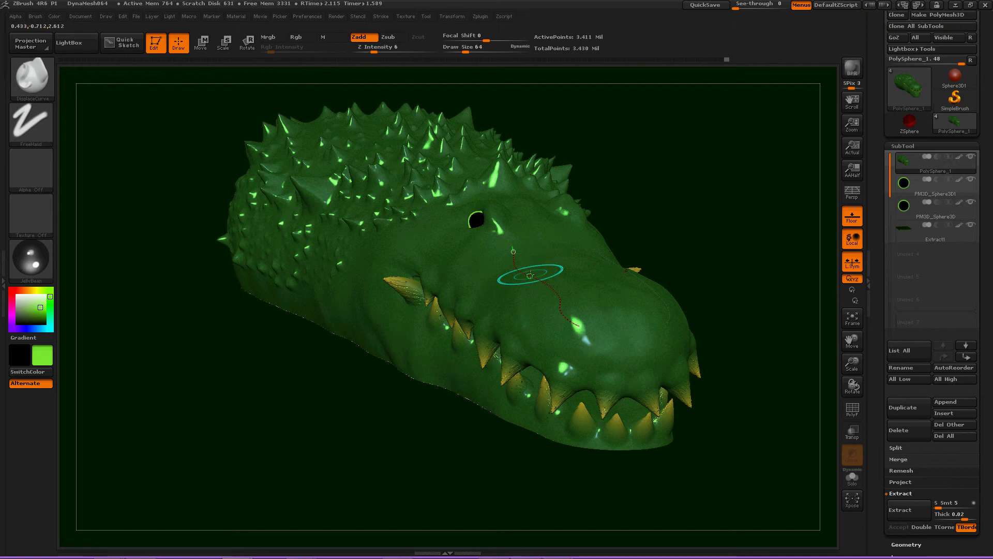
mouse_move(529, 275)
mouse_down()
mouse_move(639, 308)
mouse_move(634, 262)
mouse_up()
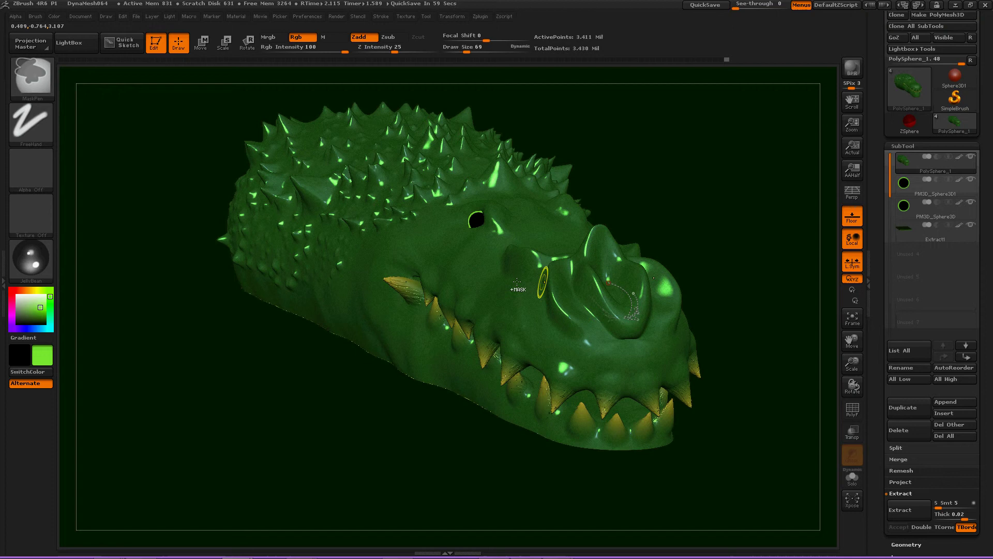
Step: Undo the snout ridge and draw a fresh curve from beside the eye down the snout
key(ctrl+z)
key(ctrl+z)
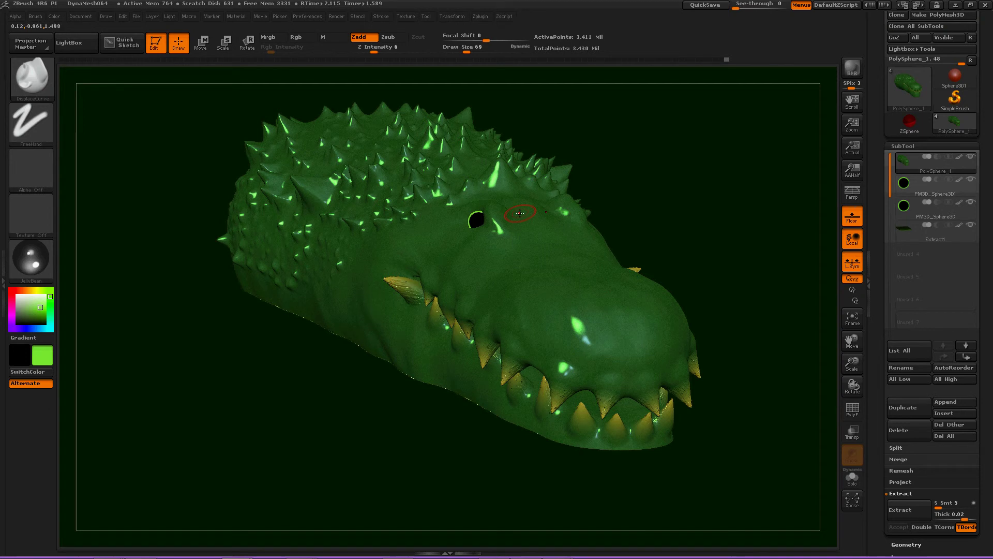
drag(536, 233, 570, 264)
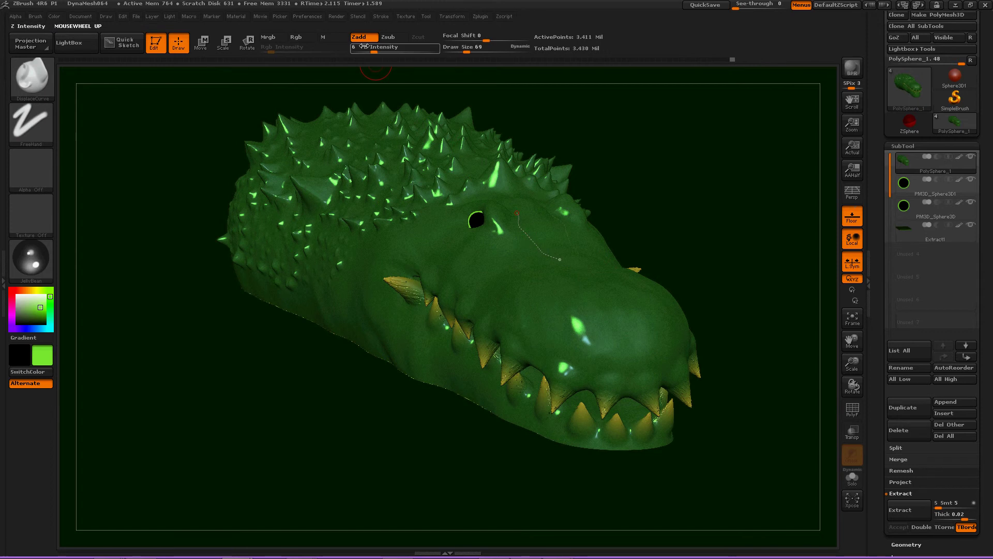
scroll(363, 51, up, 1)
text(2)
scroll(363, 51, down, 1)
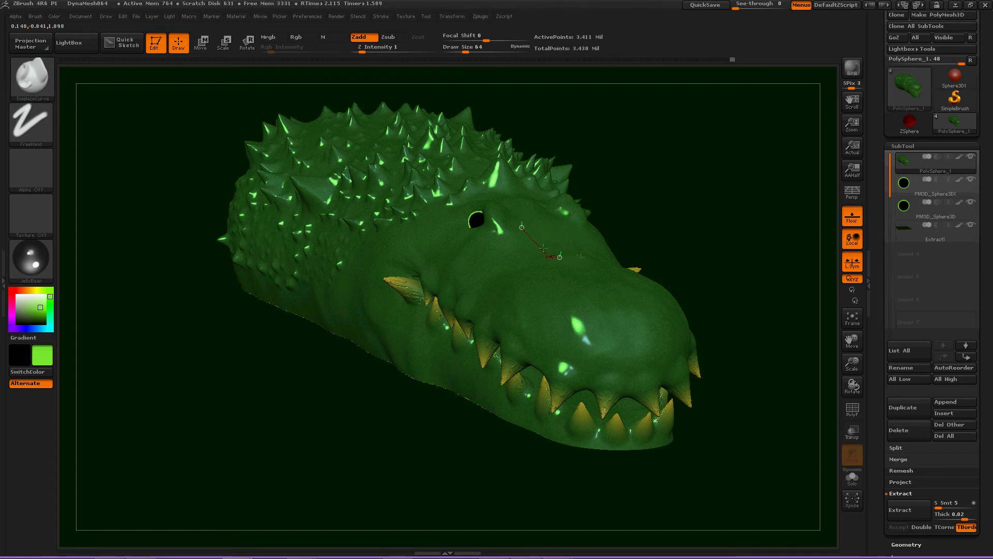
Step: Draw a short curve below the eye and reshape it to run vertically
drag(553, 254, 521, 226)
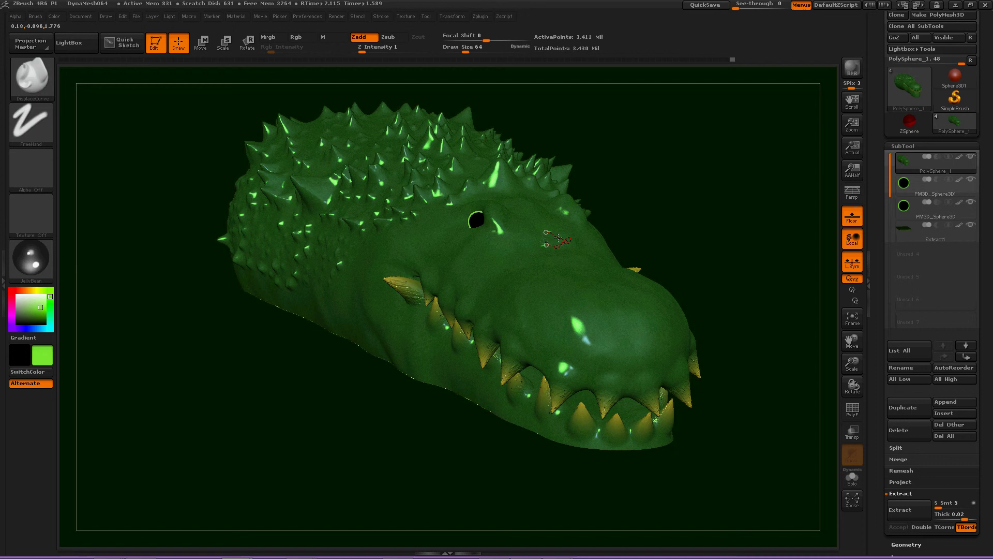
drag(527, 241, 550, 205)
Step: Set Z Intensity to 3 and bump a longer curve across the snout below the eye
drag(363, 47, 368, 49)
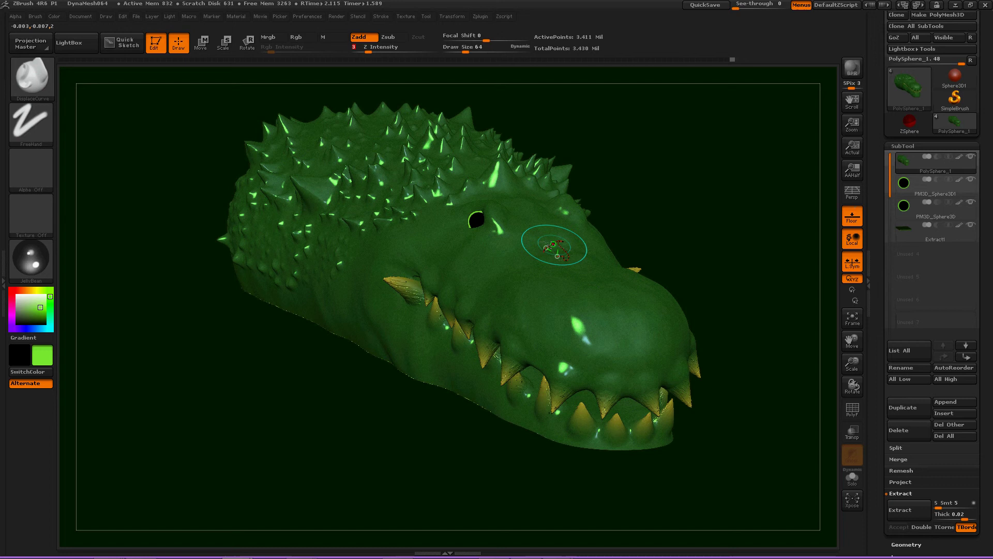
mouse_move(546, 248)
mouse_down()
mouse_move(536, 260)
mouse_move(575, 352)
mouse_move(574, 293)
mouse_up()
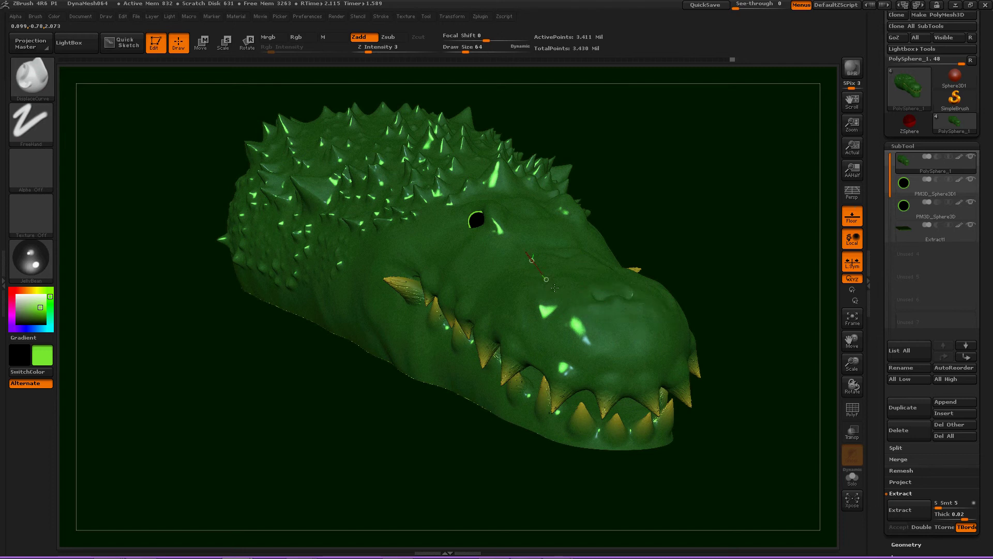
drag(574, 295, 511, 269)
Step: Draw a winding curve past the snout, teeth and cheek, bump it, then clear the curves
drag(527, 215, 529, 230)
drag(541, 317, 447, 245)
mouse_move(471, 311)
mouse_down()
mouse_move(432, 346)
mouse_move(338, 245)
mouse_up()
drag(355, 307, 304, 254)
drag(474, 243, 394, 145)
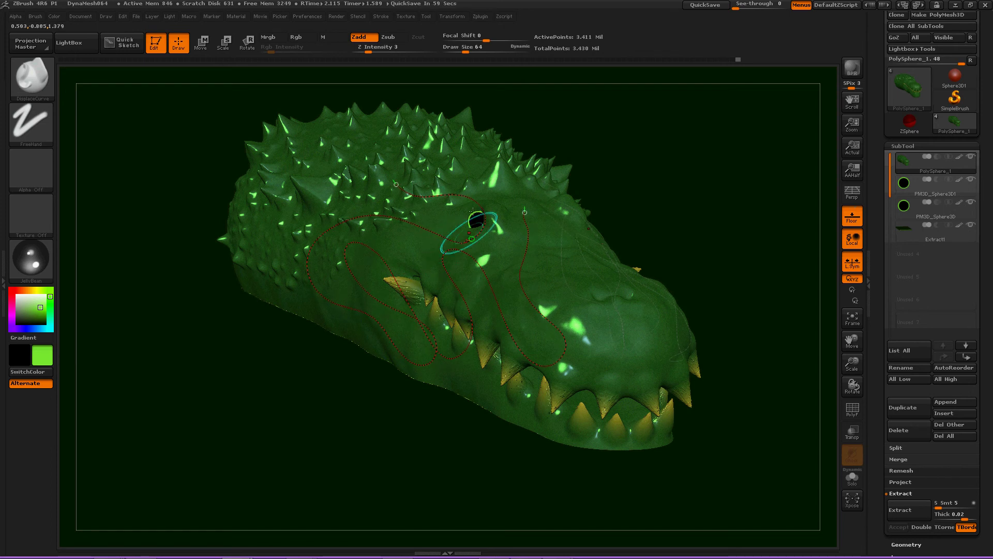
drag(524, 212, 551, 242)
click(558, 278)
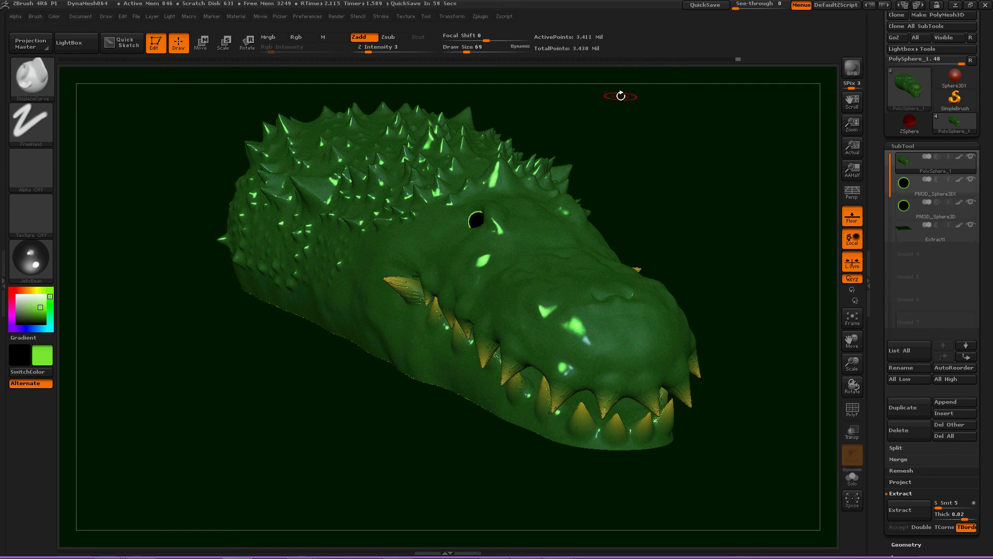
Step: Render the ridged crocodile head with BPR using Shift+R
key(shift+r)
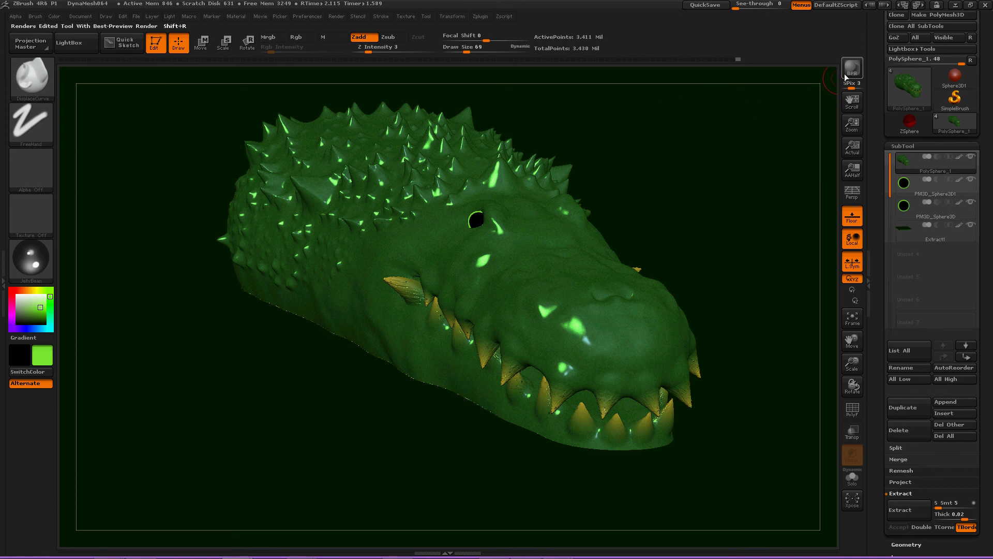